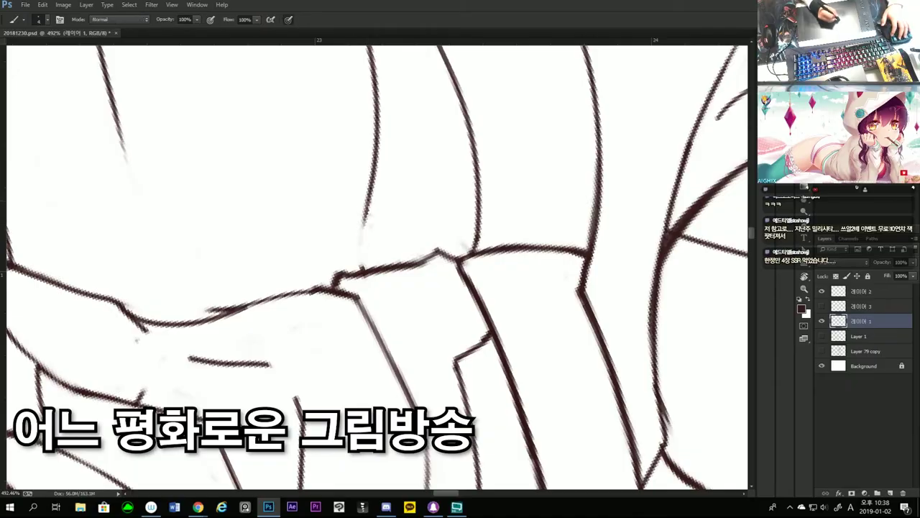
Step: Zoom out over the figure and erase stray line pieces on the armor
{"action": "key", "text": "z"}
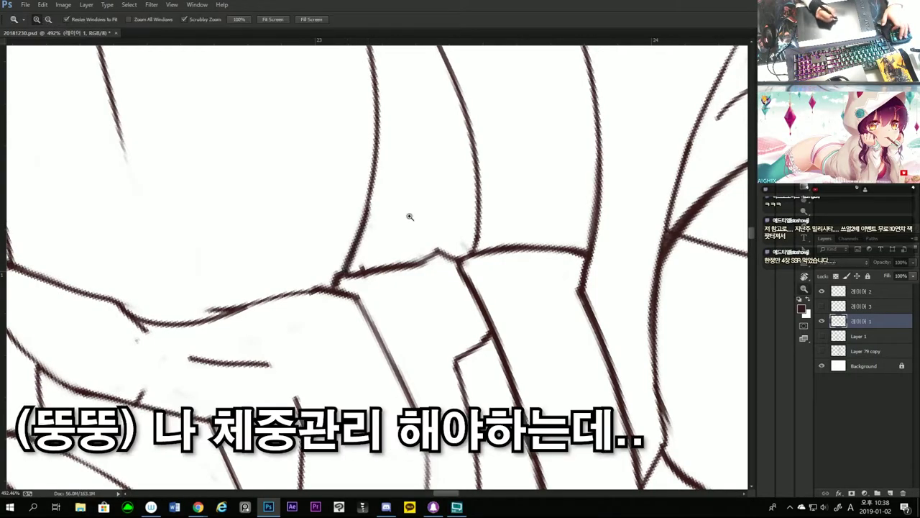
{"action": "mouse_move", "coordinate": [503, 140]}
{"action": "left_mouse_down"}
{"action": "mouse_move", "coordinate": [420, 137]}
{"action": "mouse_move", "coordinate": [503, 138]}
{"action": "left_mouse_up"}
{"action": "key", "text": "e"}
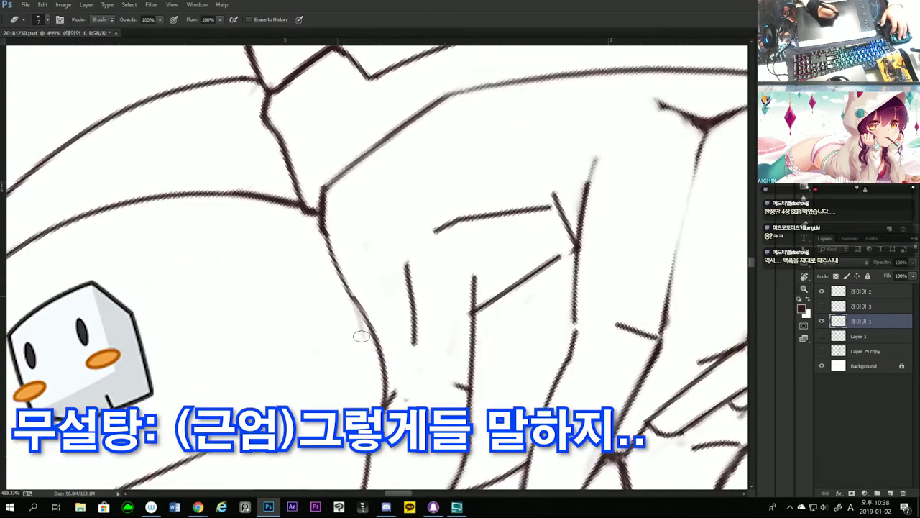
{"action": "key", "text": "z"}
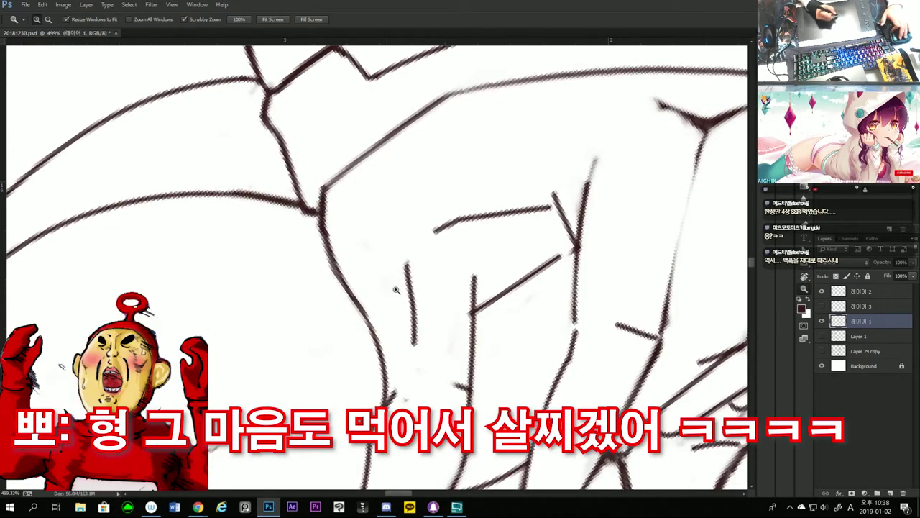
{"action": "mouse_move", "coordinate": [510, 204]}
{"action": "left_mouse_down"}
{"action": "mouse_move", "coordinate": [427, 203]}
{"action": "mouse_move", "coordinate": [511, 204]}
{"action": "mouse_move", "coordinate": [372, 296]}
{"action": "mouse_move", "coordinate": [460, 220]}
{"action": "mouse_move", "coordinate": [374, 296]}
{"action": "mouse_move", "coordinate": [421, 246]}
{"action": "left_mouse_up"}
{"action": "key", "text": "b"}
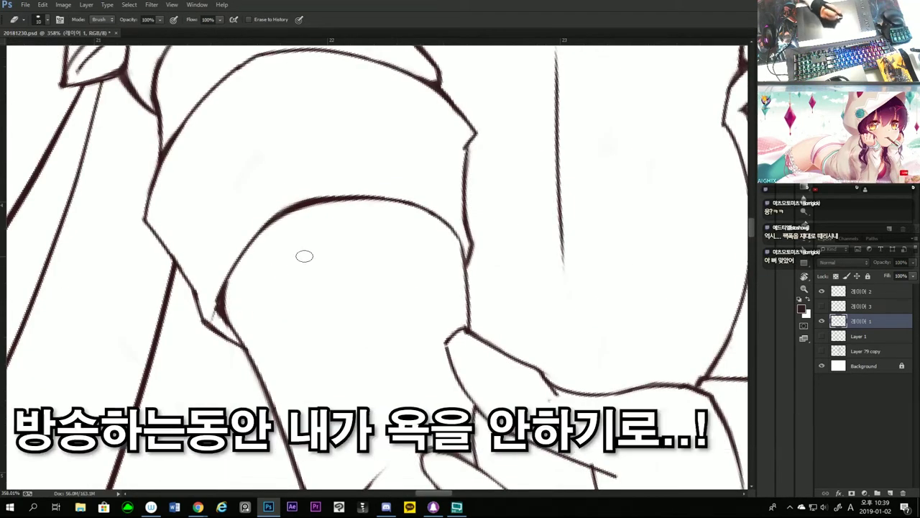
Step: Zoom in on the armor line work and rotate the canvas to redraw strokes
{"action": "key", "text": "z"}
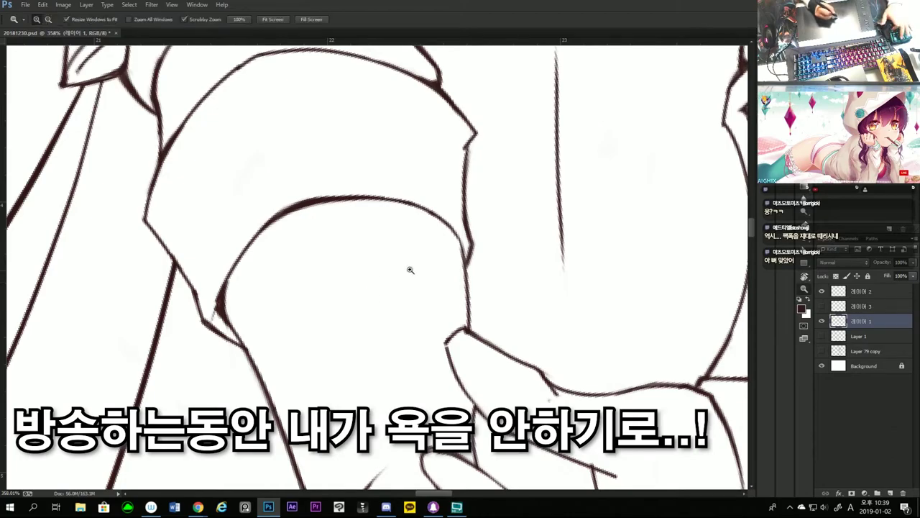
{"action": "mouse_move", "coordinate": [411, 267]}
{"action": "left_mouse_down"}
{"action": "mouse_move", "coordinate": [401, 274]}
{"action": "mouse_move", "coordinate": [476, 225]}
{"action": "left_mouse_up"}
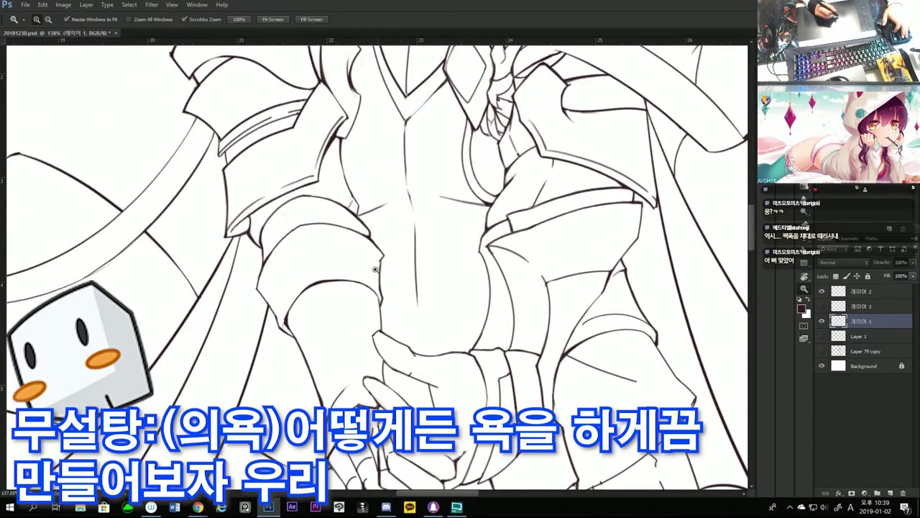
{"action": "left_click_drag", "start_coordinate": [375, 294], "coordinate": [417, 287]}
{"action": "key", "text": "b"}
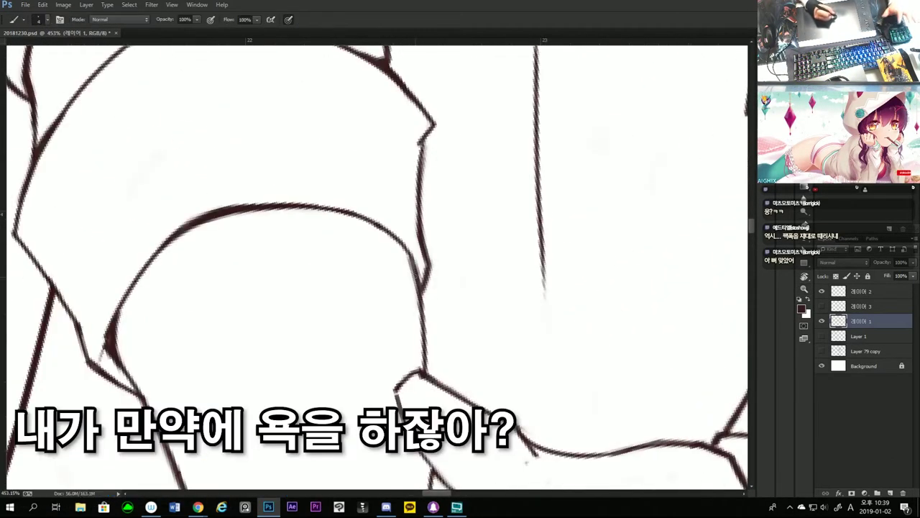
{"action": "key", "text": "r"}
{"action": "scroll", "coordinate": [404, 293], "scroll_direction": "down", "scroll_amount": 5}
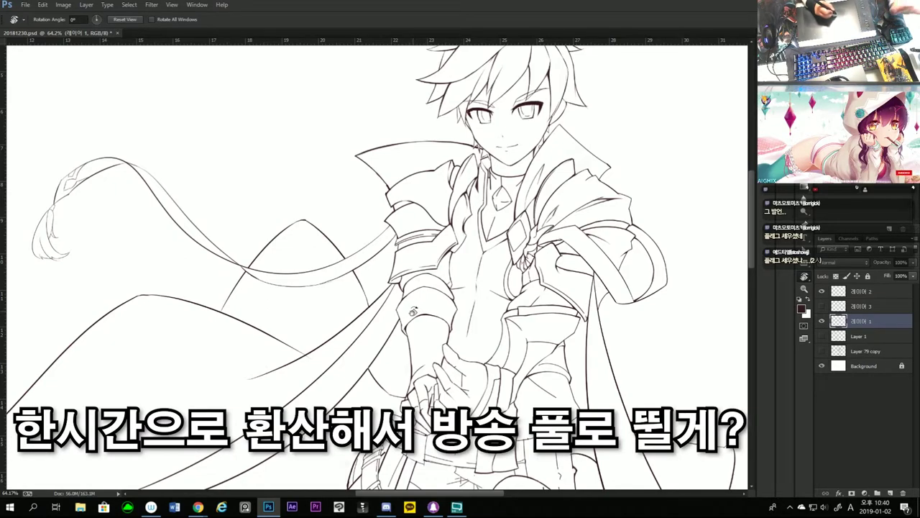
Step: Erase the broken segment at the armor joint corner and redraw it smoothly
{"action": "key", "text": "z"}
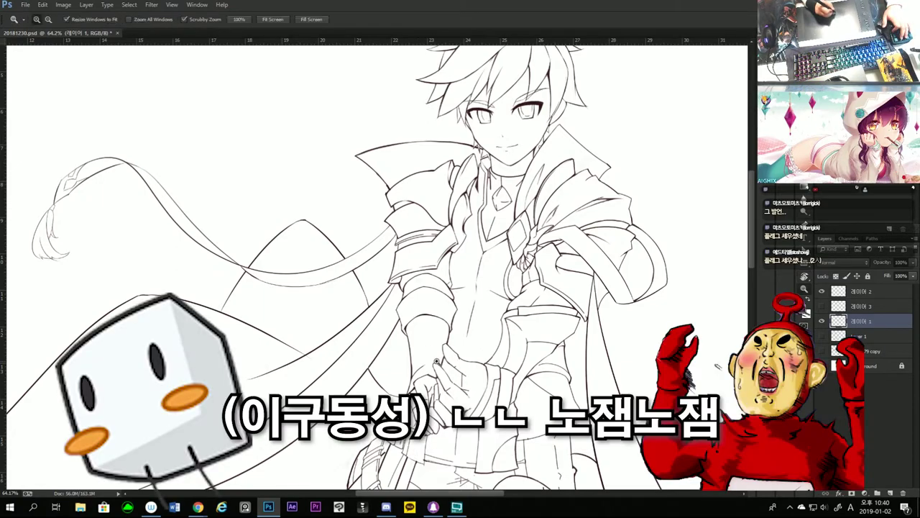
{"action": "left_click_drag", "start_coordinate": [422, 328], "coordinate": [475, 347]}
{"action": "key", "text": "b"}
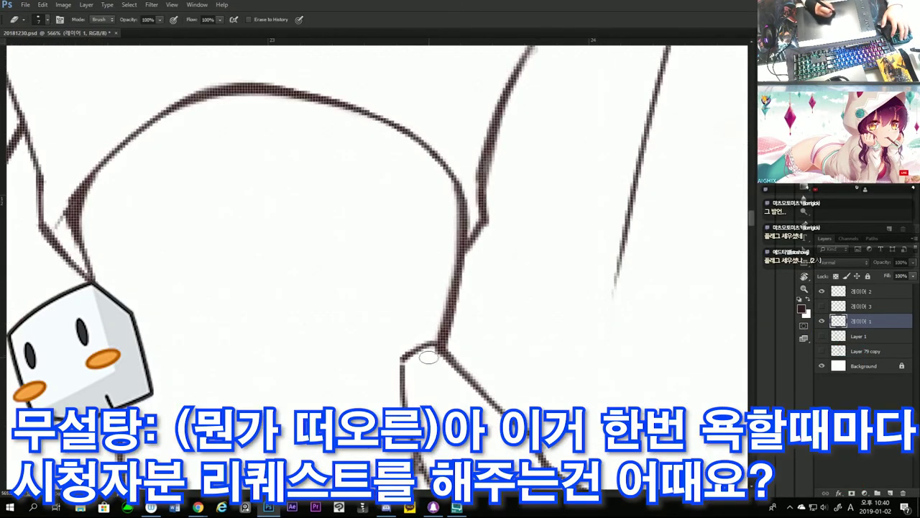
{"action": "mouse_move", "coordinate": [417, 363]}
{"action": "left_mouse_down"}
{"action": "mouse_move", "coordinate": [430, 345]}
{"action": "mouse_move", "coordinate": [386, 299]}
{"action": "left_mouse_up"}
{"action": "key", "text": "b"}
{"action": "key", "text": "z"}
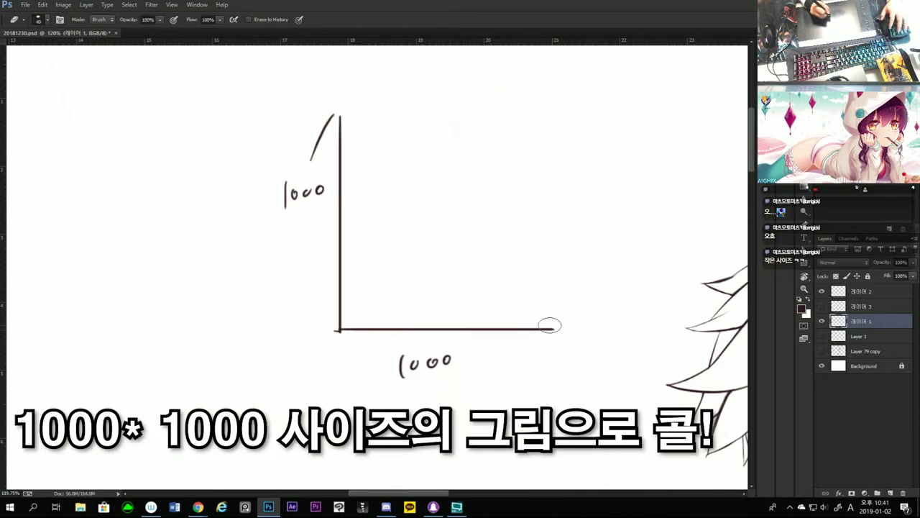
Step: Undo the 1000 labels and extra marks, leaving the two bare axis lines
{"action": "key", "text": "ctrl+alt+z"}
{"action": "key", "text": "ctrl+alt+z"}
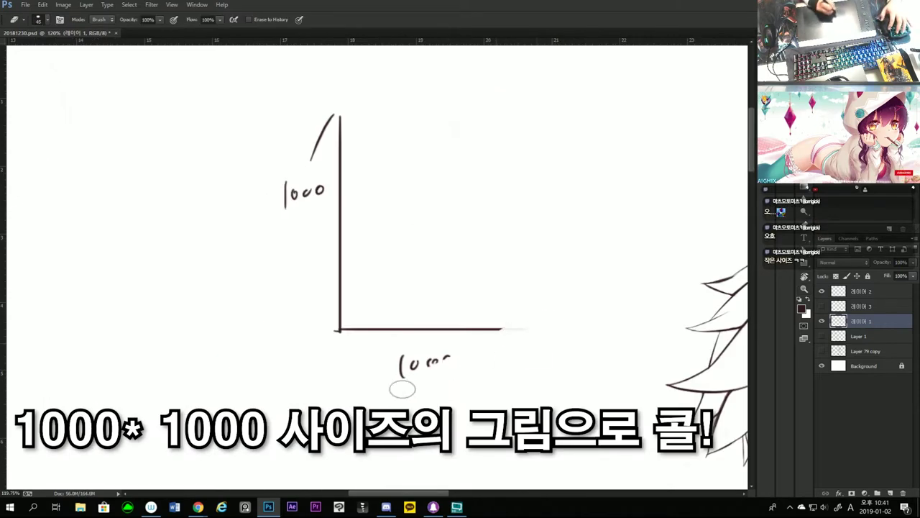
{"action": "key", "text": "ctrl+alt+z"}
{"action": "key", "text": "ctrl+alt+z"}
{"action": "key", "text": "ctrl+alt+z"}
{"action": "key", "text": "ctrl+alt+z"}
{"action": "key", "text": "ctrl+alt+z"}
{"action": "key", "text": "ctrl+alt+z"}
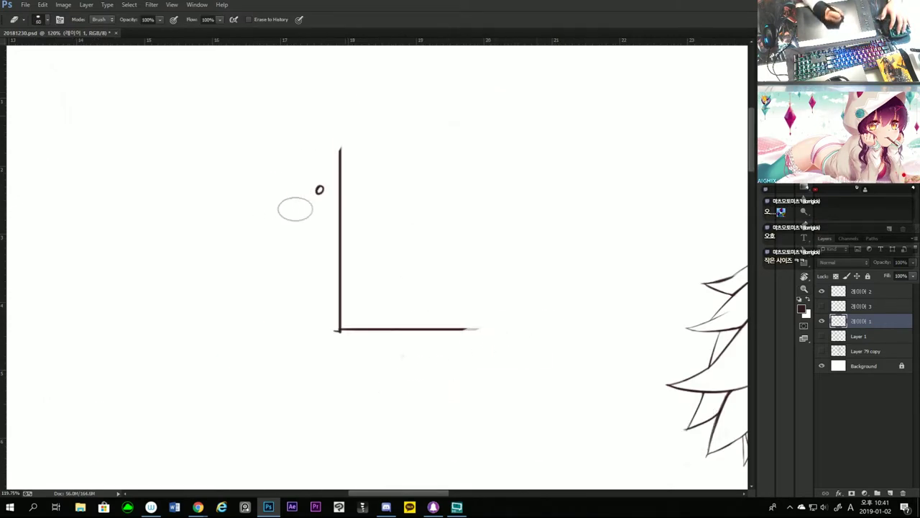
{"action": "key", "text": "ctrl+alt+z"}
{"action": "key", "text": "ctrl+alt+z"}
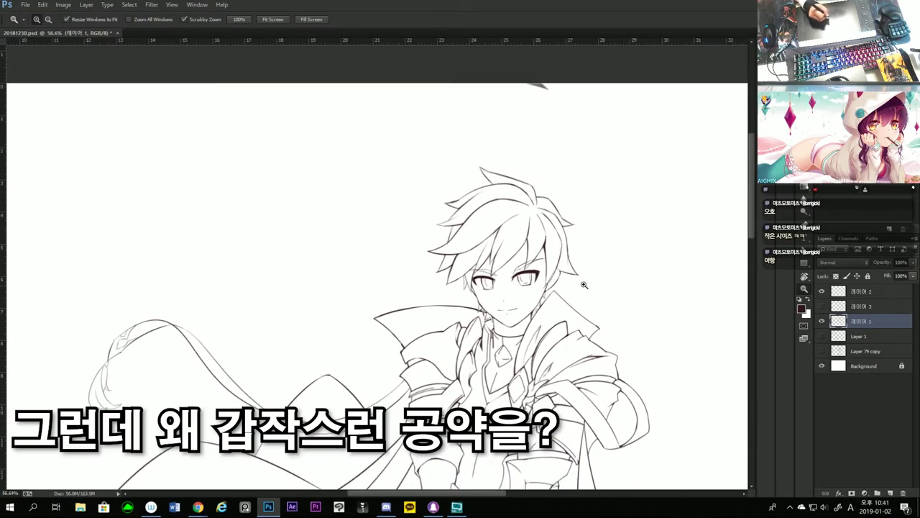
{"action": "left_click_drag", "start_coordinate": [537, 328], "coordinate": [547, 308]}
{"action": "mouse_move", "coordinate": [486, 302]}
{"action": "left_mouse_down"}
{"action": "mouse_move", "coordinate": [463, 312]}
{"action": "mouse_move", "coordinate": [471, 298]}
{"action": "mouse_move", "coordinate": [458, 302]}
{"action": "left_mouse_up"}
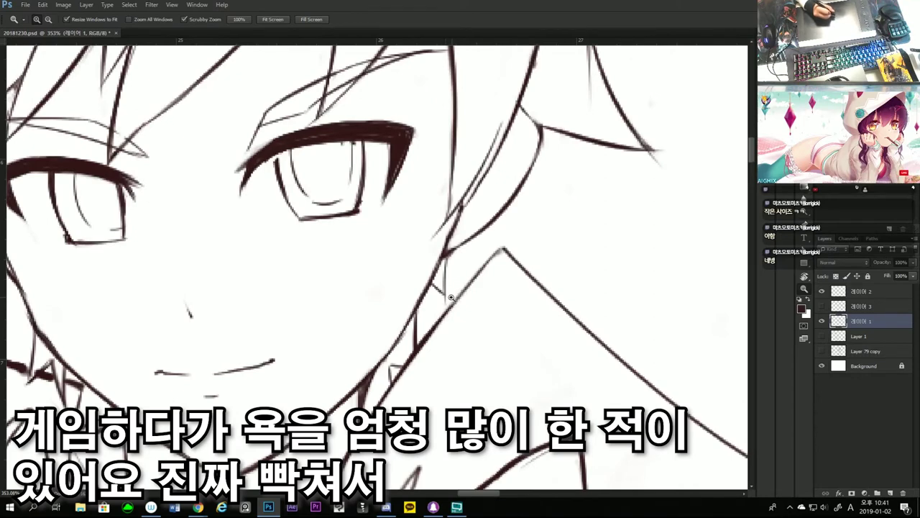
{"action": "left_click_drag", "start_coordinate": [452, 298], "coordinate": [514, 242]}
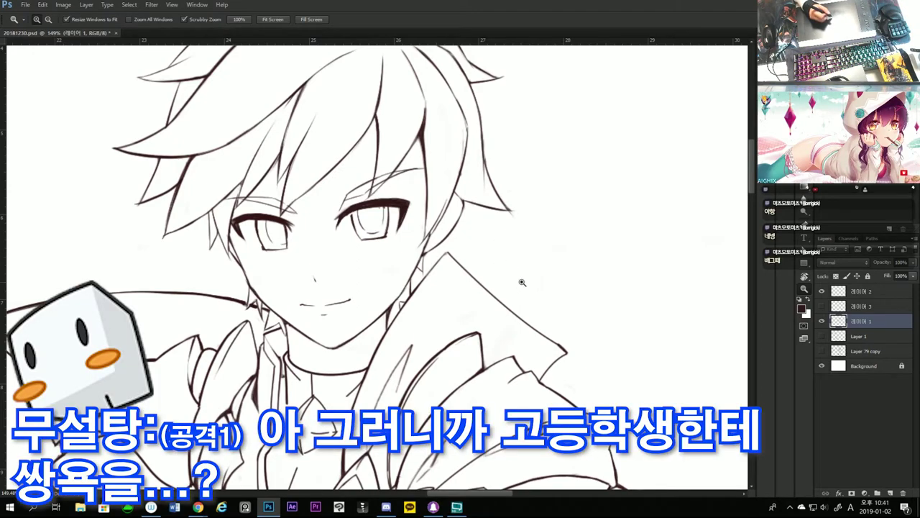
{"action": "scroll", "coordinate": [522, 283], "scroll_direction": "down", "scroll_amount": 3}
{"action": "scroll", "coordinate": [534, 263], "scroll_direction": "up", "scroll_amount": 3}
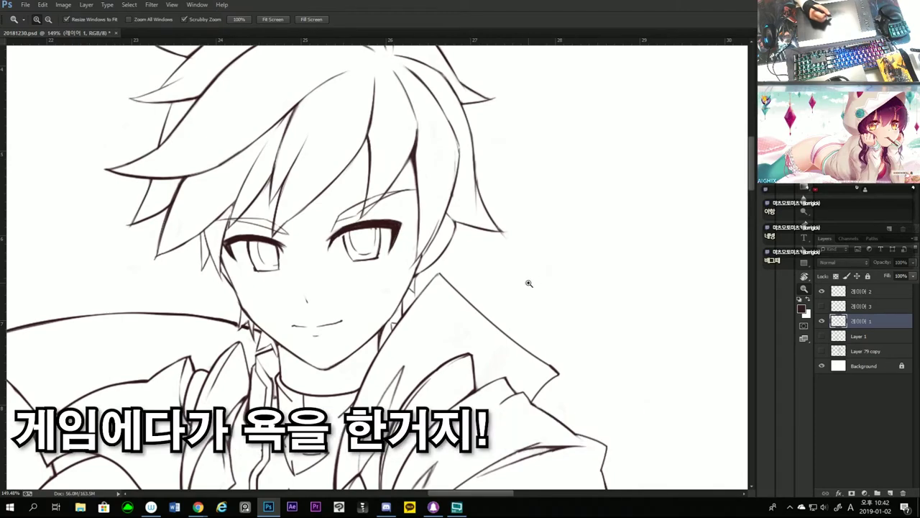
{"action": "scroll", "coordinate": [530, 286], "scroll_direction": "down", "scroll_amount": 3}
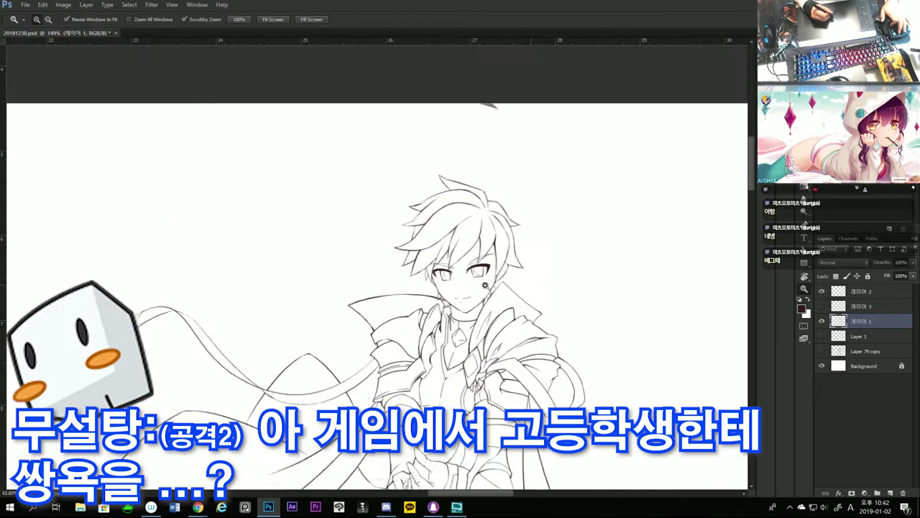
{"action": "scroll", "coordinate": [525, 267], "scroll_direction": "up", "scroll_amount": 3}
{"action": "scroll", "coordinate": [530, 267], "scroll_direction": "up", "scroll_amount": 2}
{"action": "scroll", "coordinate": [536, 268], "scroll_direction": "up", "scroll_amount": 2}
{"action": "scroll", "coordinate": [539, 270], "scroll_direction": "up", "scroll_amount": 1}
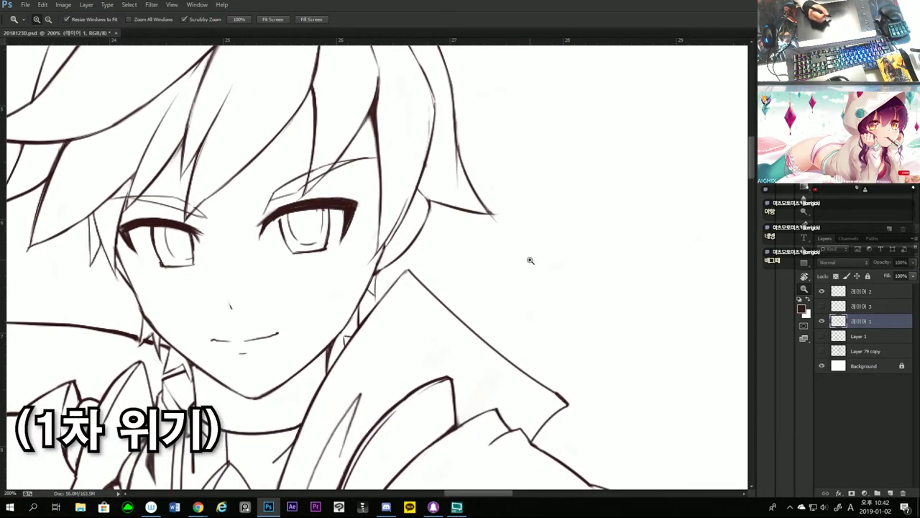
{"action": "scroll", "coordinate": [496, 277], "scroll_direction": "down", "scroll_amount": 2}
{"action": "scroll", "coordinate": [500, 279], "scroll_direction": "up", "scroll_amount": 1}
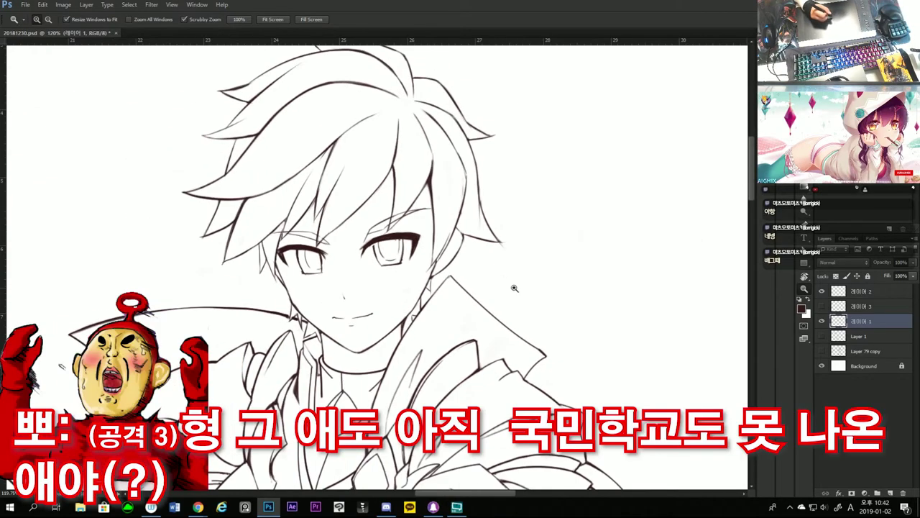
{"action": "scroll", "coordinate": [514, 287], "scroll_direction": "up", "scroll_amount": 1}
{"action": "scroll", "coordinate": [561, 352], "scroll_direction": "down", "scroll_amount": 1}
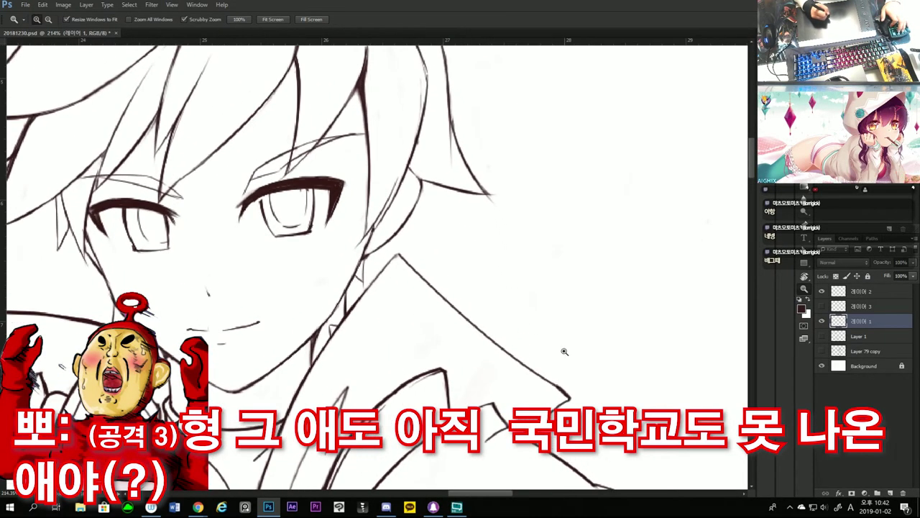
{"action": "scroll", "coordinate": [560, 354], "scroll_direction": "down", "scroll_amount": 3}
{"action": "scroll", "coordinate": [552, 352], "scroll_direction": "down", "scroll_amount": 2}
{"action": "scroll", "coordinate": [553, 352], "scroll_direction": "up", "scroll_amount": 2}
{"action": "scroll", "coordinate": [586, 353], "scroll_direction": "down", "scroll_amount": 2}
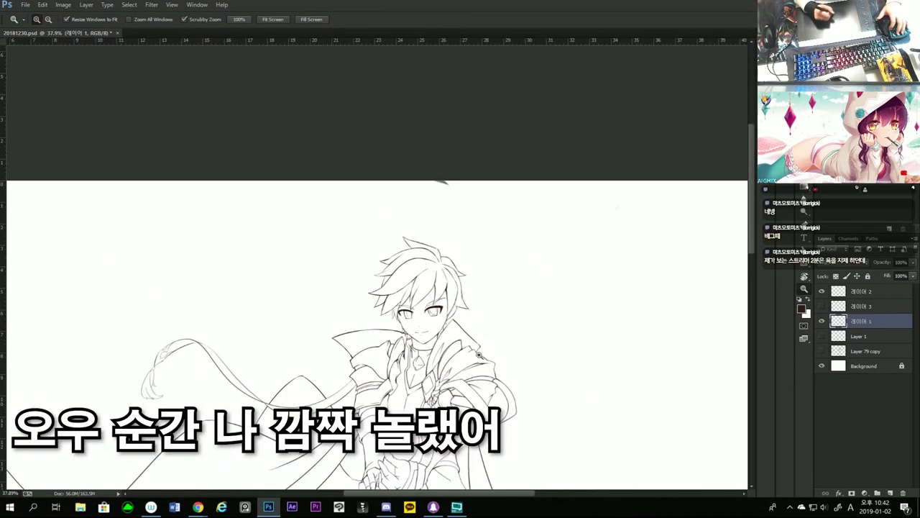
{"action": "scroll", "coordinate": [493, 329], "scroll_direction": "up", "scroll_amount": 1}
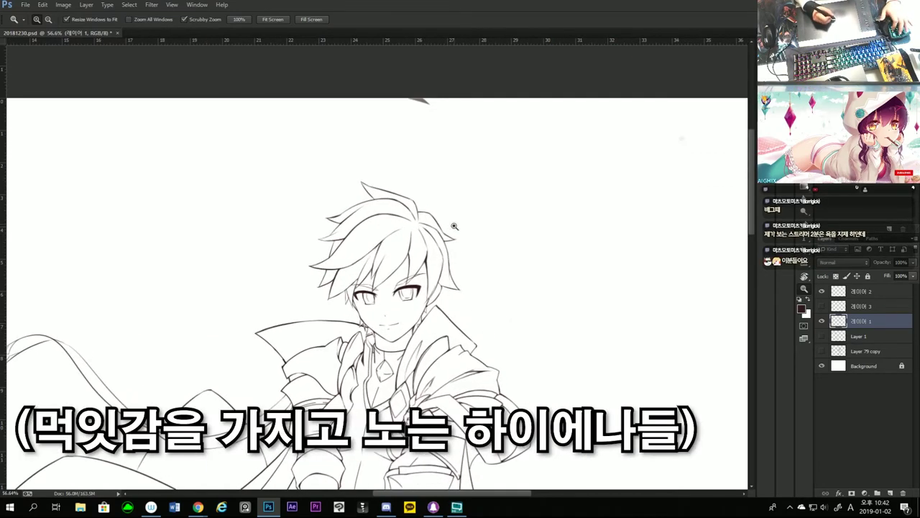
{"action": "scroll", "coordinate": [467, 353], "scroll_direction": "up", "scroll_amount": 1}
{"action": "scroll", "coordinate": [467, 352], "scroll_direction": "up", "scroll_amount": 1}
{"action": "scroll", "coordinate": [452, 389], "scroll_direction": "up", "scroll_amount": 1}
{"action": "scroll", "coordinate": [442, 356], "scroll_direction": "up", "scroll_amount": 1}
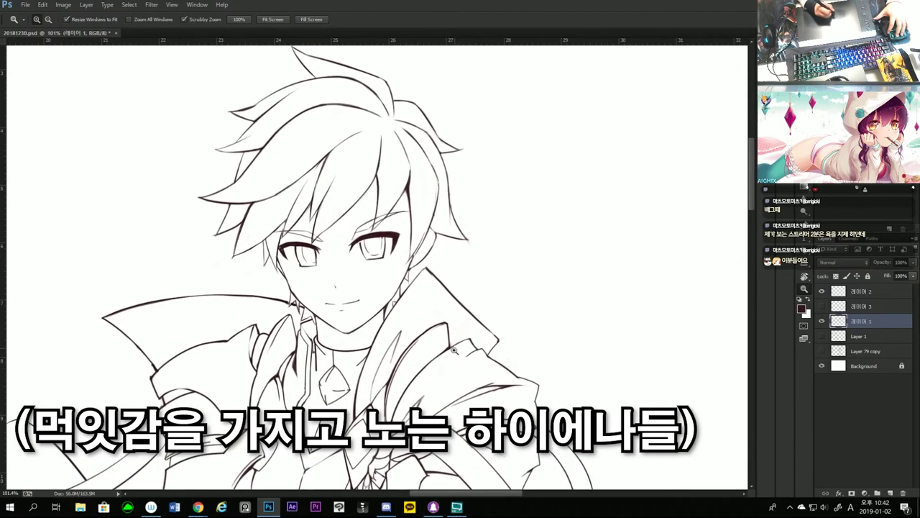
{"action": "scroll", "coordinate": [455, 350], "scroll_direction": "up", "scroll_amount": 1}
{"action": "scroll", "coordinate": [457, 323], "scroll_direction": "down", "scroll_amount": 5}
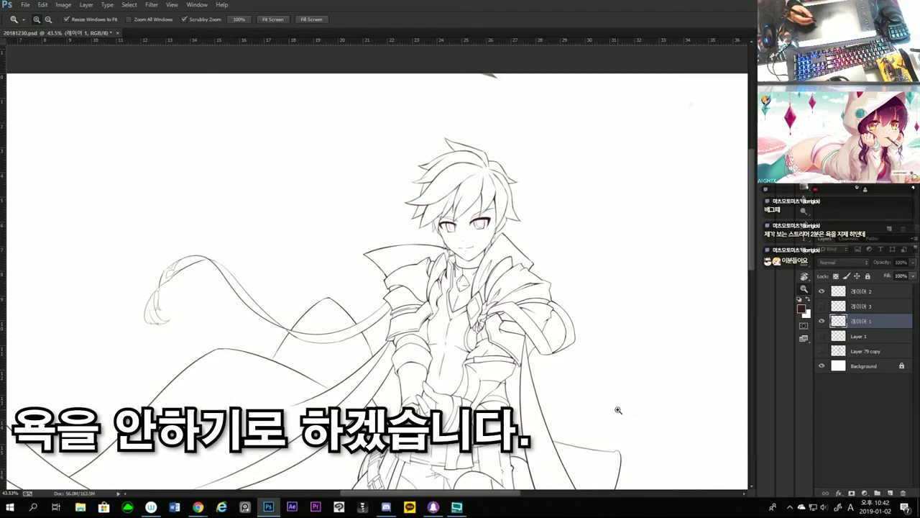
{"action": "left_click_drag", "start_coordinate": [519, 265], "coordinate": [563, 260]}
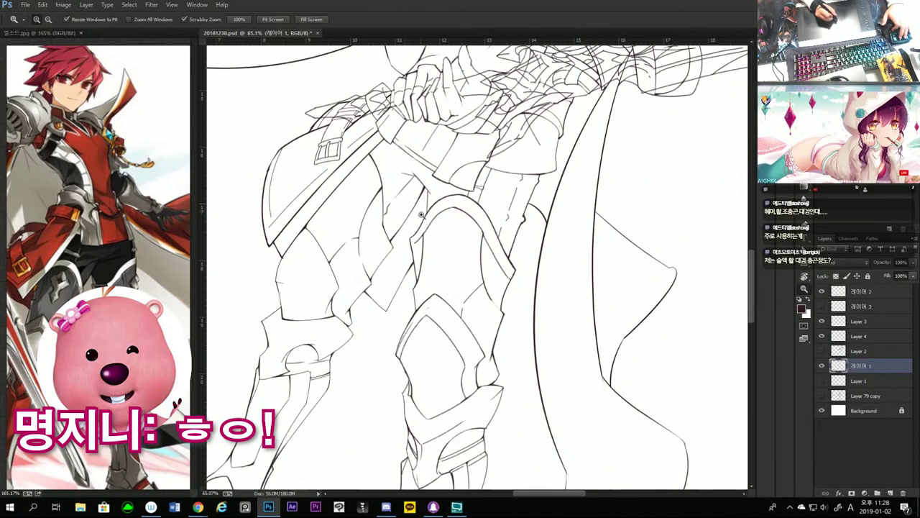
Step: Erase the short stray diagonal line in the leg-armor emblem
{"action": "key", "text": "e"}
{"action": "mouse_move", "coordinate": [422, 268]}
{"action": "left_mouse_down"}
{"action": "mouse_move", "coordinate": [458, 226]}
{"action": "mouse_move", "coordinate": [442, 260]}
{"action": "left_mouse_up"}
{"action": "key", "text": "b"}
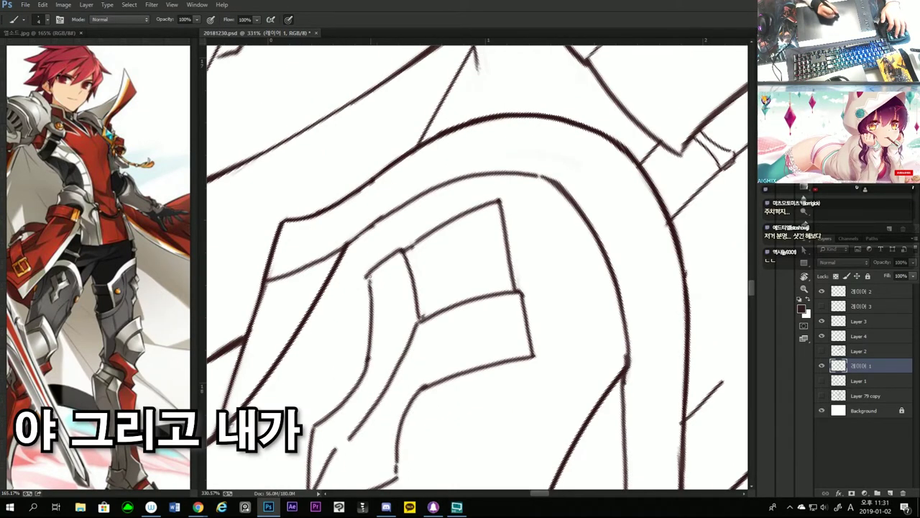
{"action": "key", "text": "e"}
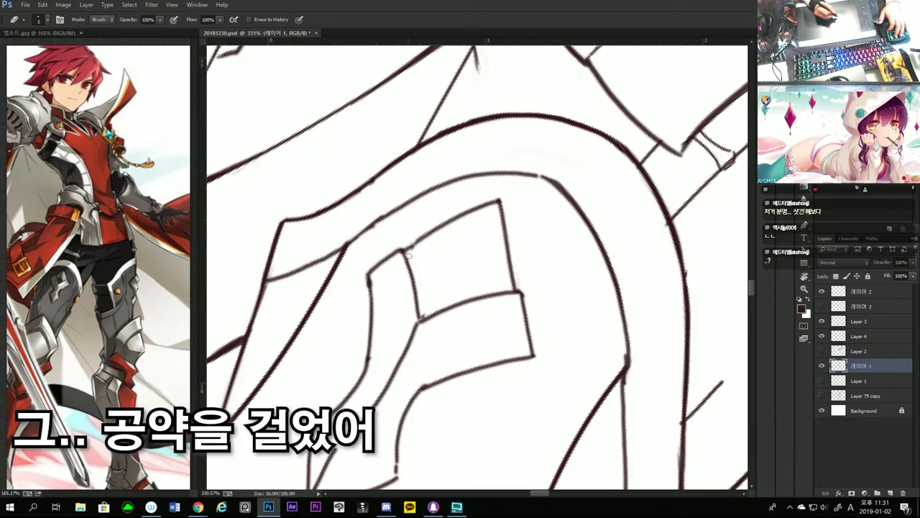
{"action": "scroll", "coordinate": [363, 275], "scroll_direction": "down", "scroll_amount": 5}
{"action": "key", "text": "r"}
{"action": "left_click_drag", "start_coordinate": [503, 309], "coordinate": [519, 274]}
{"action": "key", "text": "Escape"}
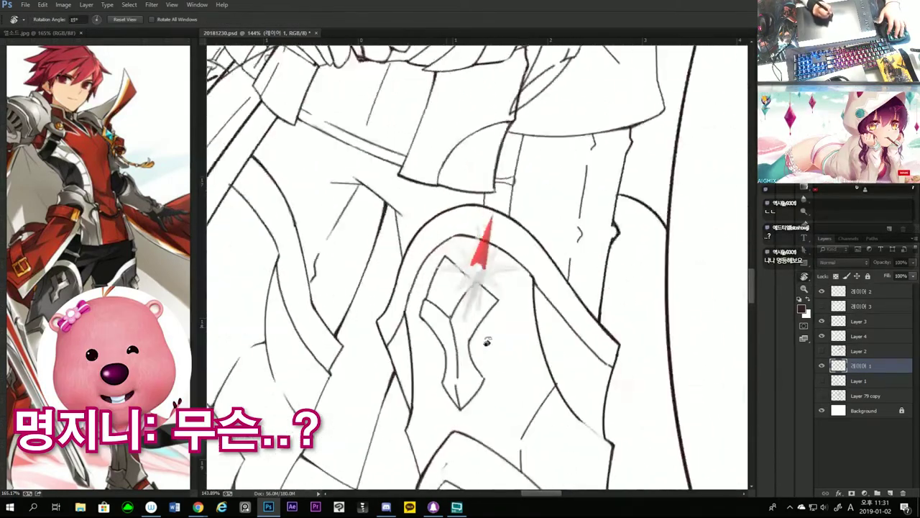
Step: Zoom in on the emblem and draw its short inner dividing line, redrawing until placed
{"action": "key", "text": "z"}
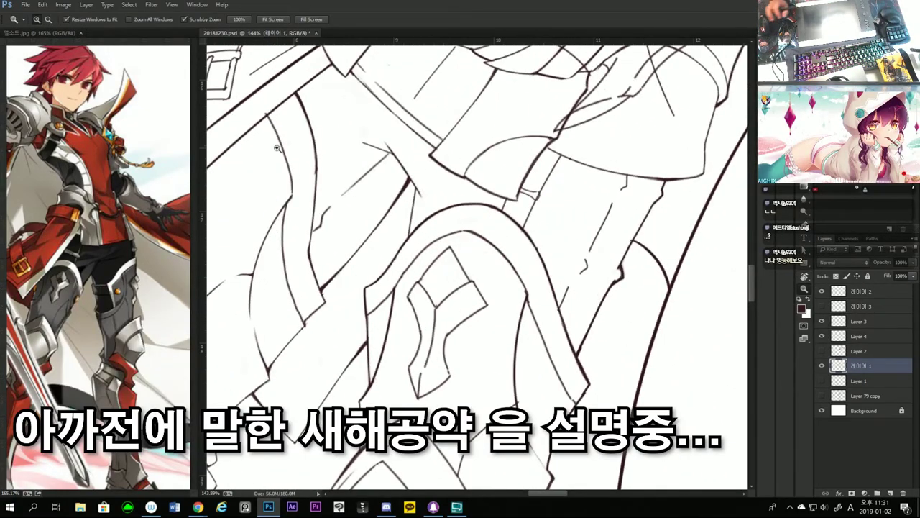
{"action": "left_click", "coordinate": [447, 277]}
{"action": "left_click", "coordinate": [425, 276]}
{"action": "key", "text": "b"}
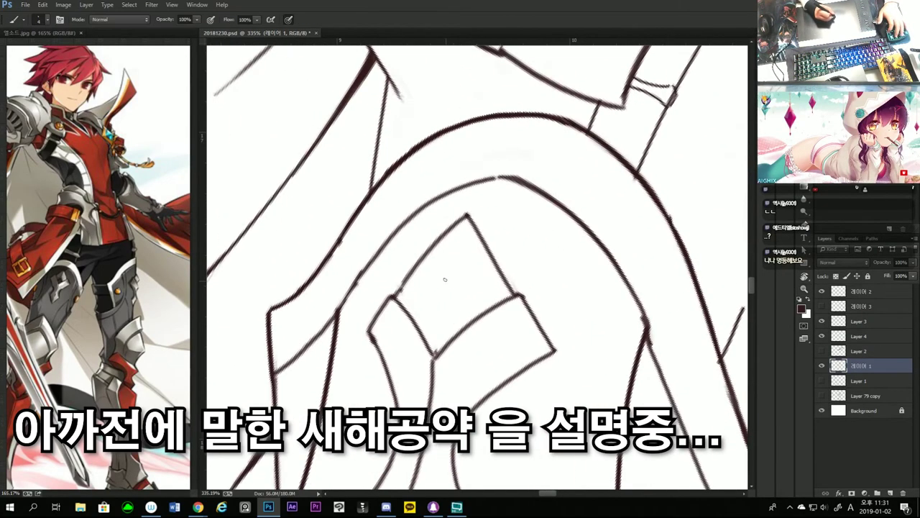
{"action": "left_click_drag", "start_coordinate": [444, 256], "coordinate": [472, 319]}
{"action": "key", "text": "ctrl+z"}
{"action": "left_click_drag", "start_coordinate": [445, 257], "coordinate": [472, 319]}
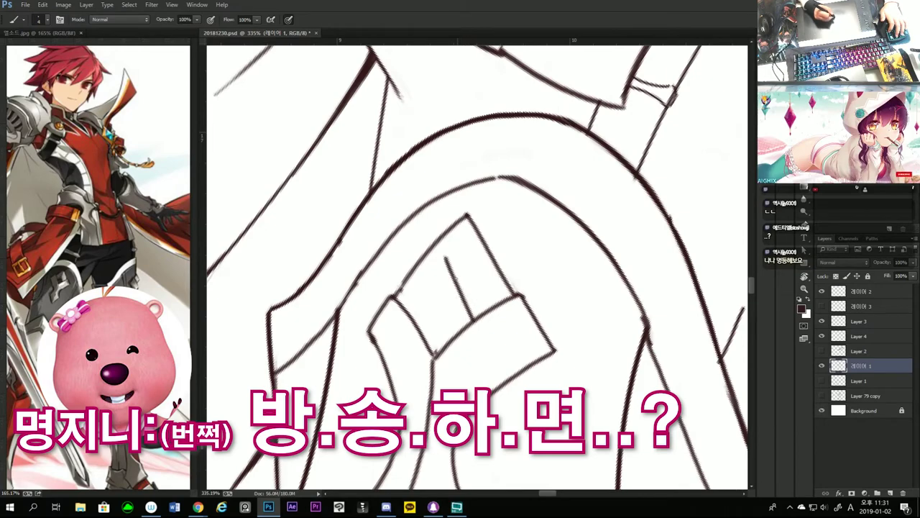
{"action": "key", "text": "ctrl+z"}
{"action": "left_click_drag", "start_coordinate": [441, 262], "coordinate": [468, 319]}
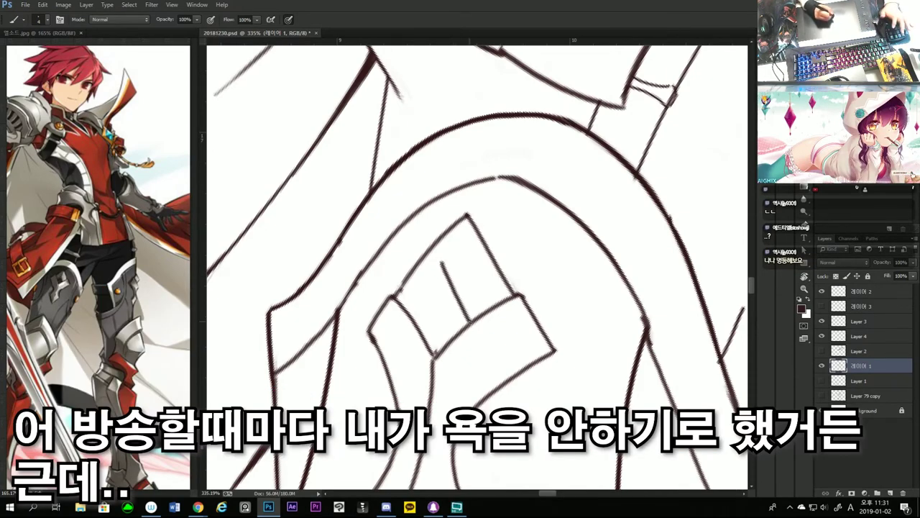
Step: Add a second inner stroke to the emblem, redrawing it once
{"action": "left_click_drag", "start_coordinate": [403, 307], "coordinate": [443, 262]}
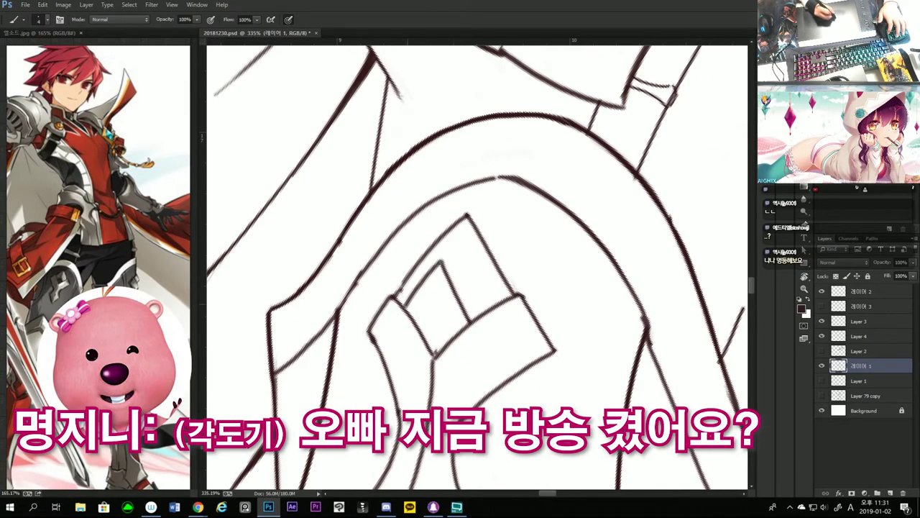
{"action": "key", "text": "ctrl+z"}
{"action": "left_click_drag", "start_coordinate": [402, 309], "coordinate": [441, 263]}
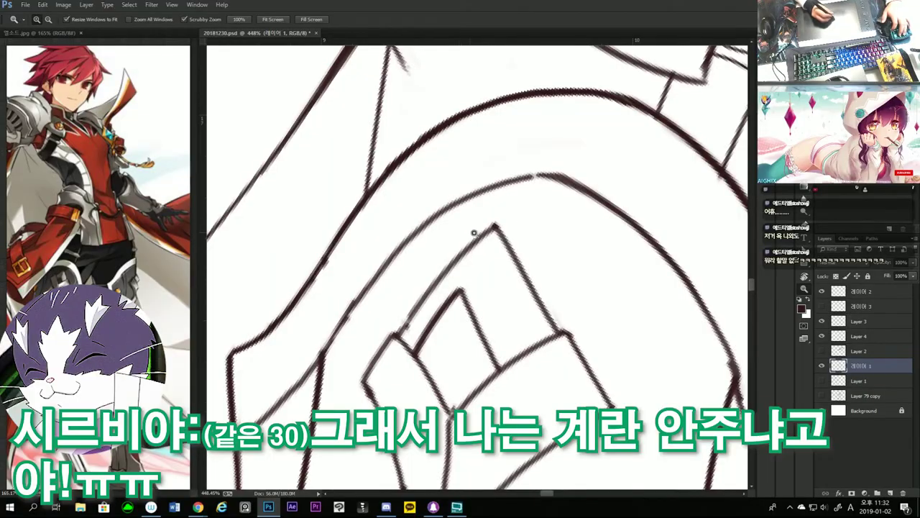
Step: Erase the diagonal line and its faint leftover across the leg-armor emblem
{"action": "mouse_move", "coordinate": [430, 302]}
{"action": "left_mouse_down"}
{"action": "mouse_move", "coordinate": [487, 225]}
{"action": "mouse_move", "coordinate": [486, 248]}
{"action": "left_mouse_up"}
{"action": "scroll", "coordinate": [486, 247], "scroll_direction": "down", "scroll_amount": 5}
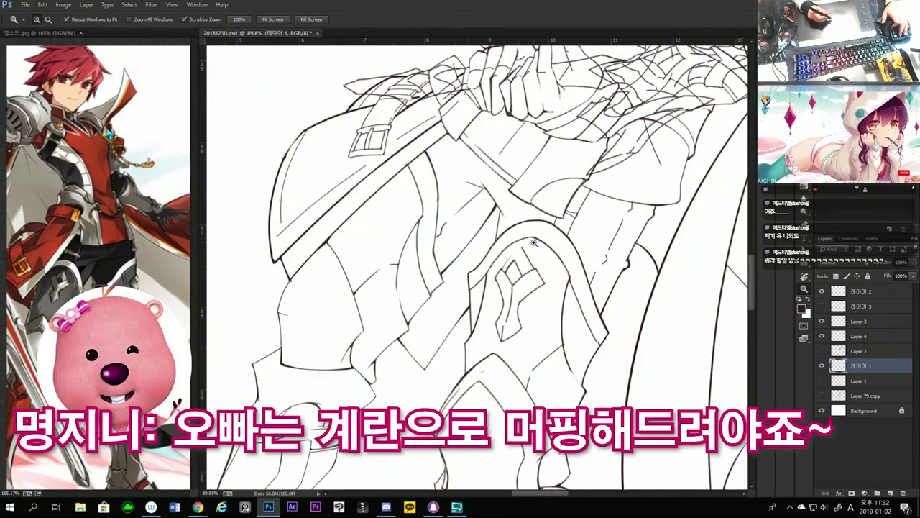
{"action": "scroll", "coordinate": [385, 346], "scroll_direction": "up", "scroll_amount": 4}
{"action": "left_click_drag", "start_coordinate": [385, 346], "coordinate": [396, 343]}
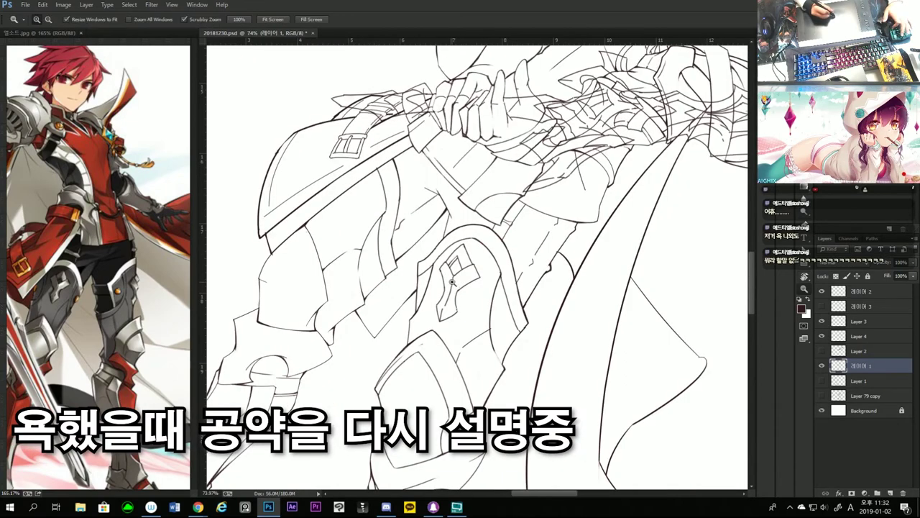
{"action": "scroll", "coordinate": [475, 266], "scroll_direction": "up", "scroll_amount": 3}
{"action": "key", "text": "e"}
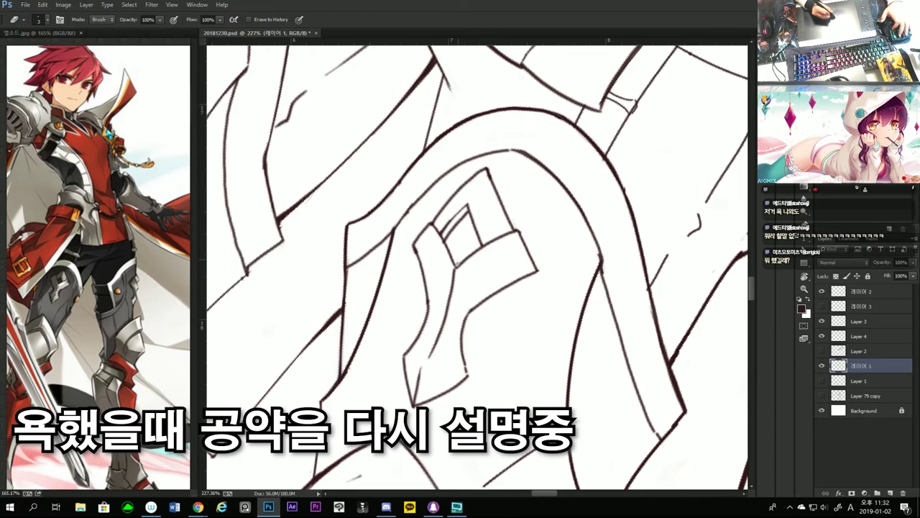
Step: Redraw the emblem's curved right edge with darker ink
{"action": "key", "text": "b"}
{"action": "left_click_drag", "start_coordinate": [461, 311], "coordinate": [503, 311]}
{"action": "left_click_drag", "start_coordinate": [465, 357], "coordinate": [495, 294]}
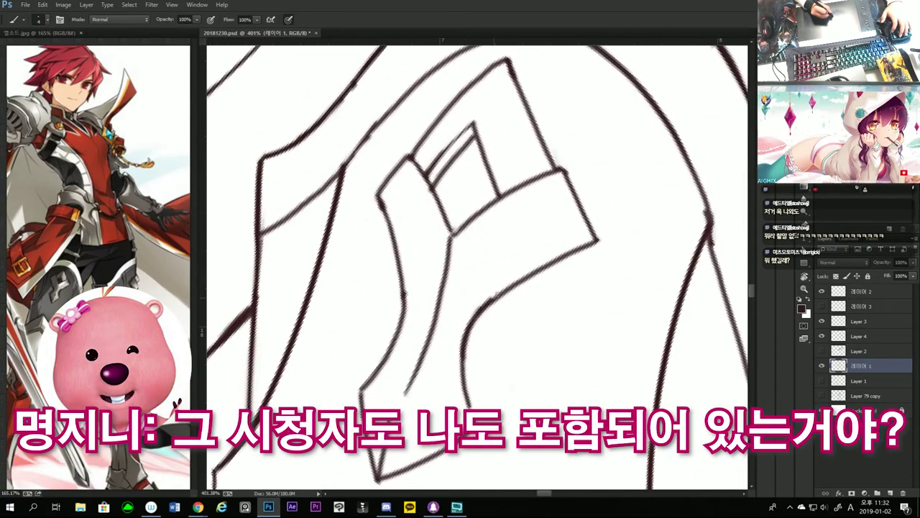
{"action": "mouse_move", "coordinate": [467, 364]}
{"action": "left_mouse_down"}
{"action": "mouse_move", "coordinate": [477, 308]}
{"action": "mouse_move", "coordinate": [514, 286]}
{"action": "left_mouse_up"}
Step: Erase the stray ink near the emblem's lower tip and zoom out to check
{"action": "key", "text": "e"}
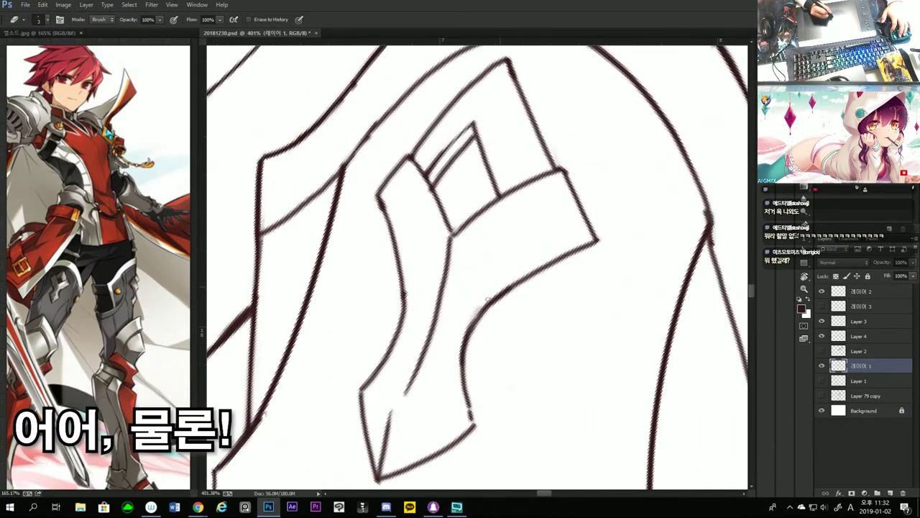
{"action": "left_click_drag", "start_coordinate": [417, 371], "coordinate": [410, 392]}
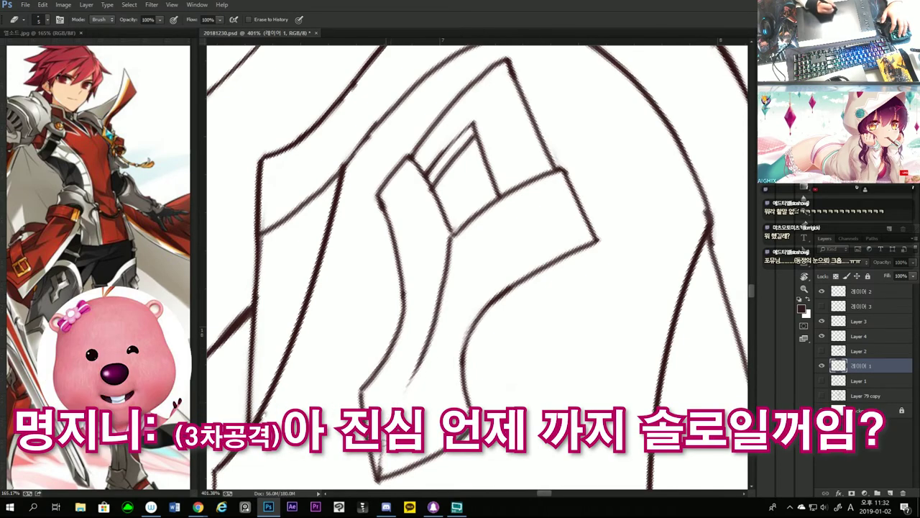
{"action": "key", "text": "z"}
{"action": "mouse_move", "coordinate": [442, 358]}
{"action": "left_mouse_down"}
{"action": "mouse_move", "coordinate": [417, 388]}
{"action": "mouse_move", "coordinate": [445, 387]}
{"action": "left_mouse_up"}
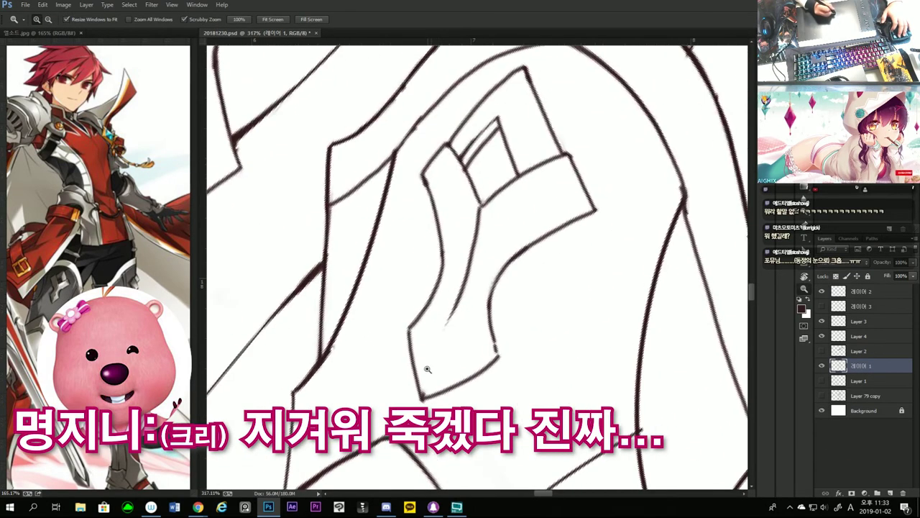
{"action": "key", "text": "b"}
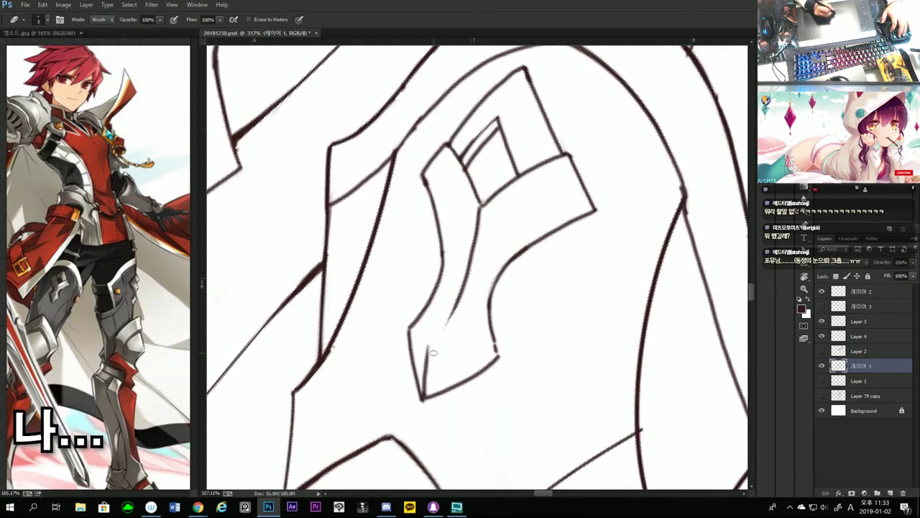